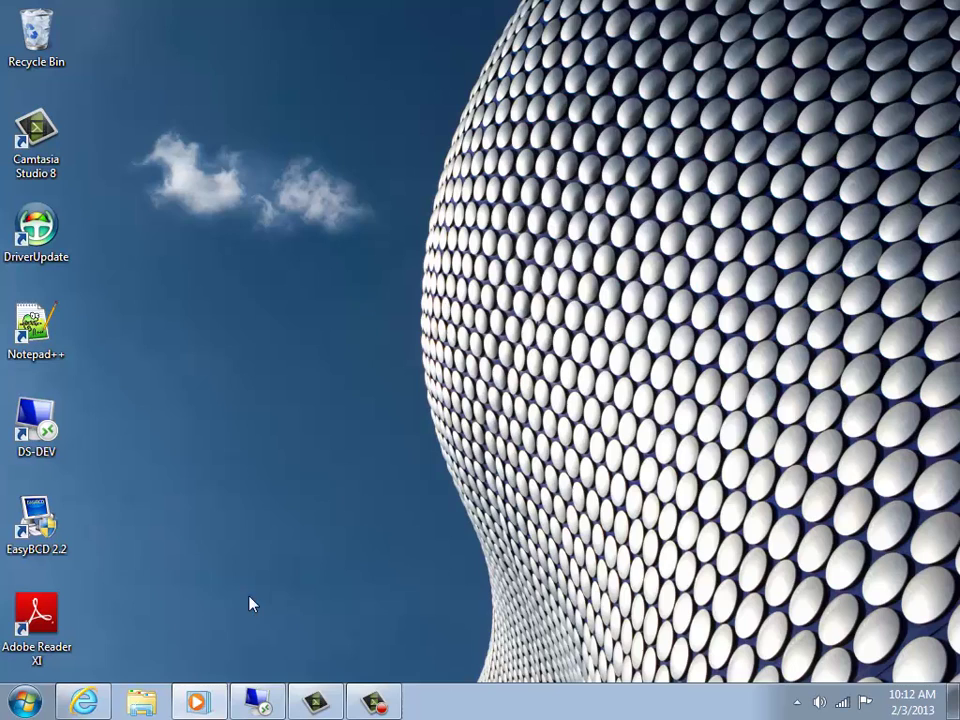
- Switch to Internet Explorer and open the Software Installation support page on the dealershipsoftware.net site
{"action": "left_click", "coordinate": [84, 703]}
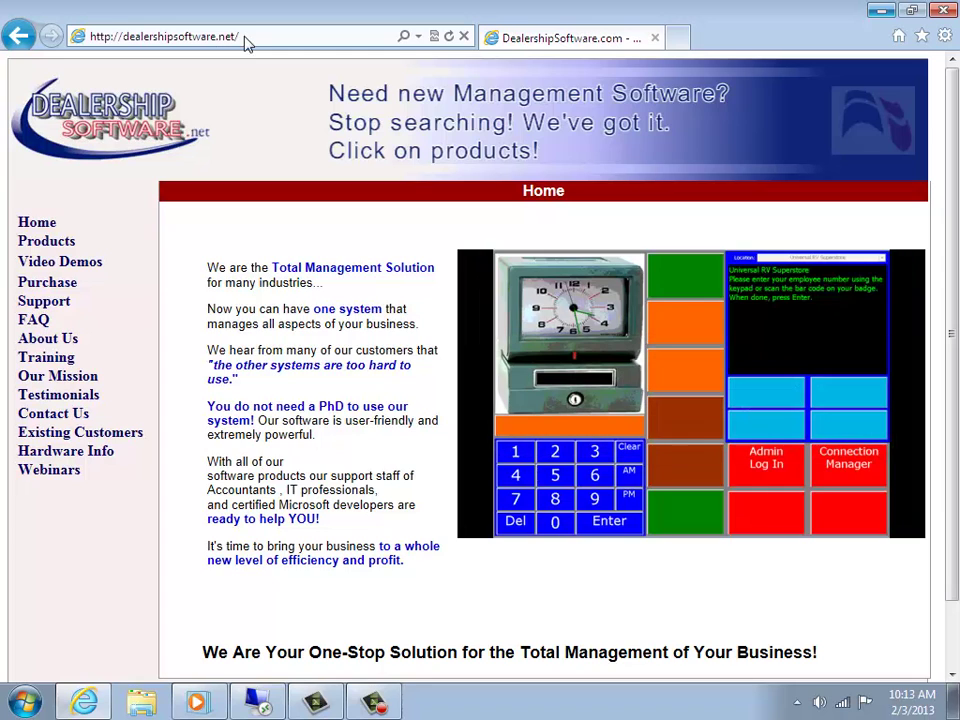
{"action": "mouse_move", "coordinate": [45, 304]}
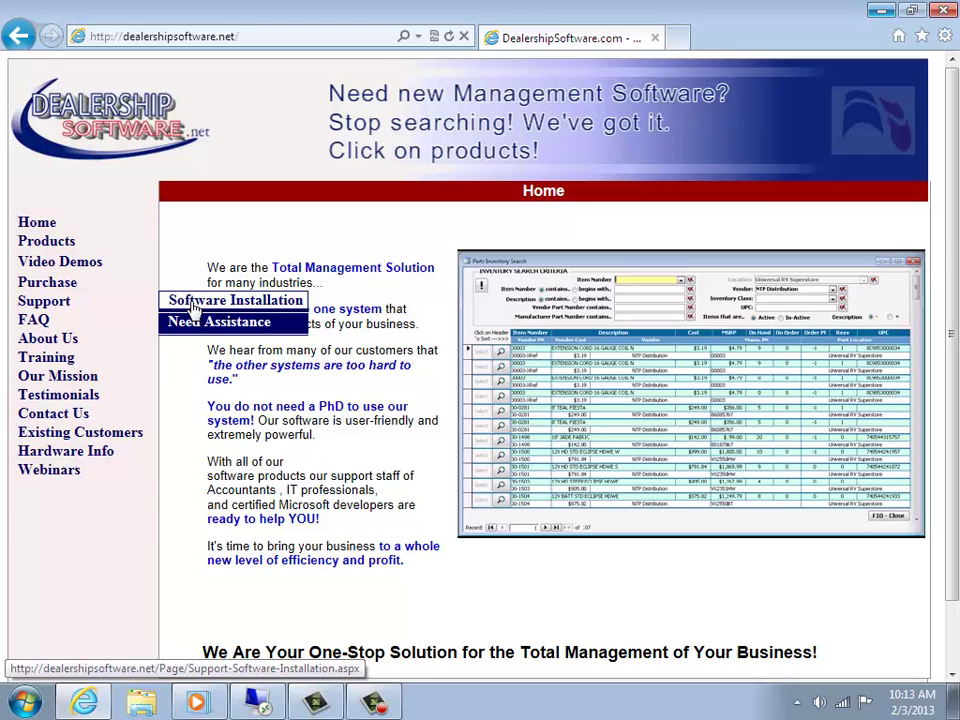
{"action": "left_click", "coordinate": [193, 305]}
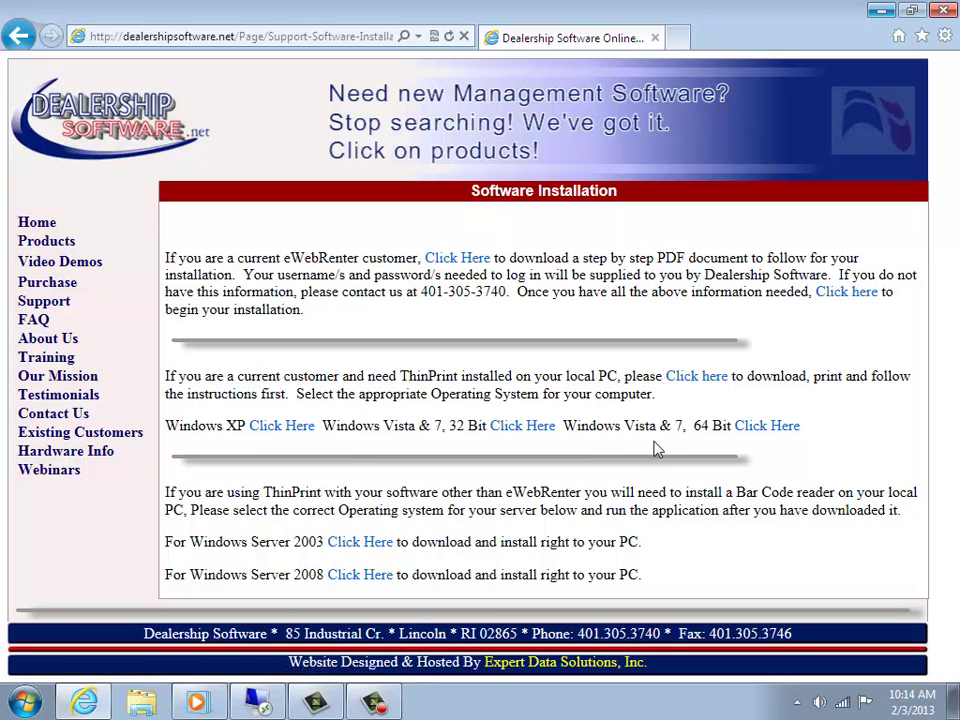
- Check the computer's Windows edition and system type in the system properties, and close that window
{"action": "left_click", "coordinate": [26, 704]}
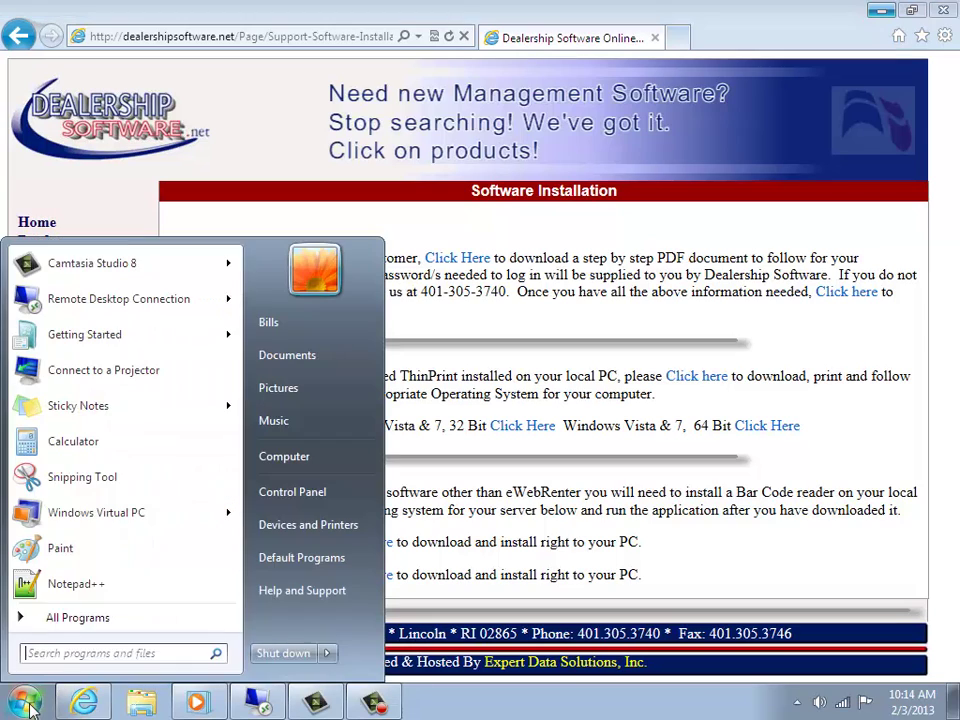
{"action": "right_click", "coordinate": [291, 462]}
{"action": "left_click", "coordinate": [343, 614]}
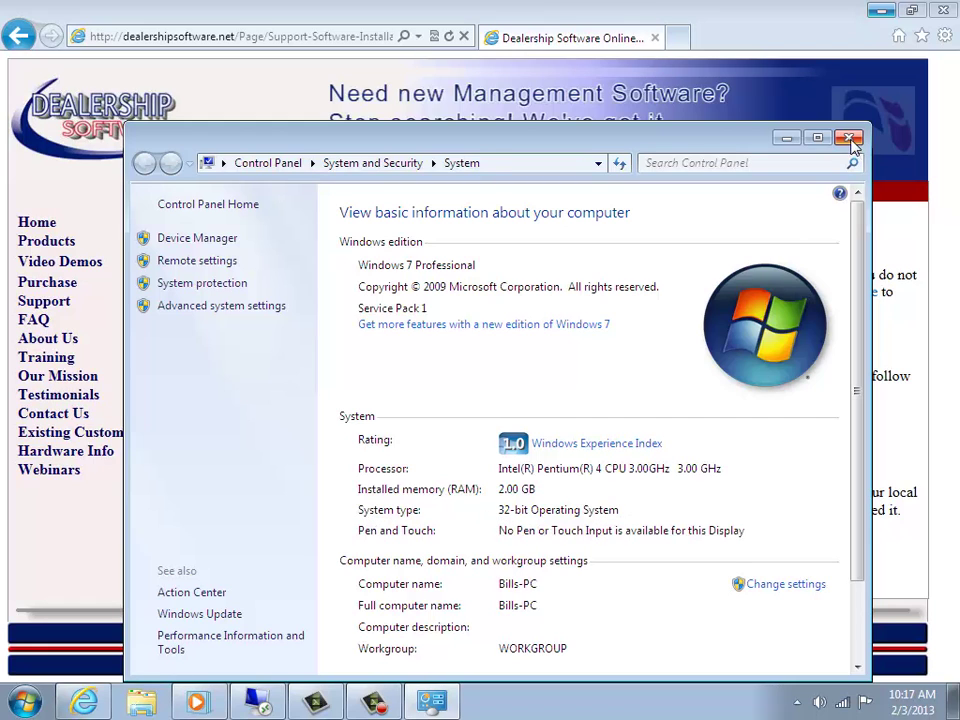
{"action": "left_click", "coordinate": [849, 138]}
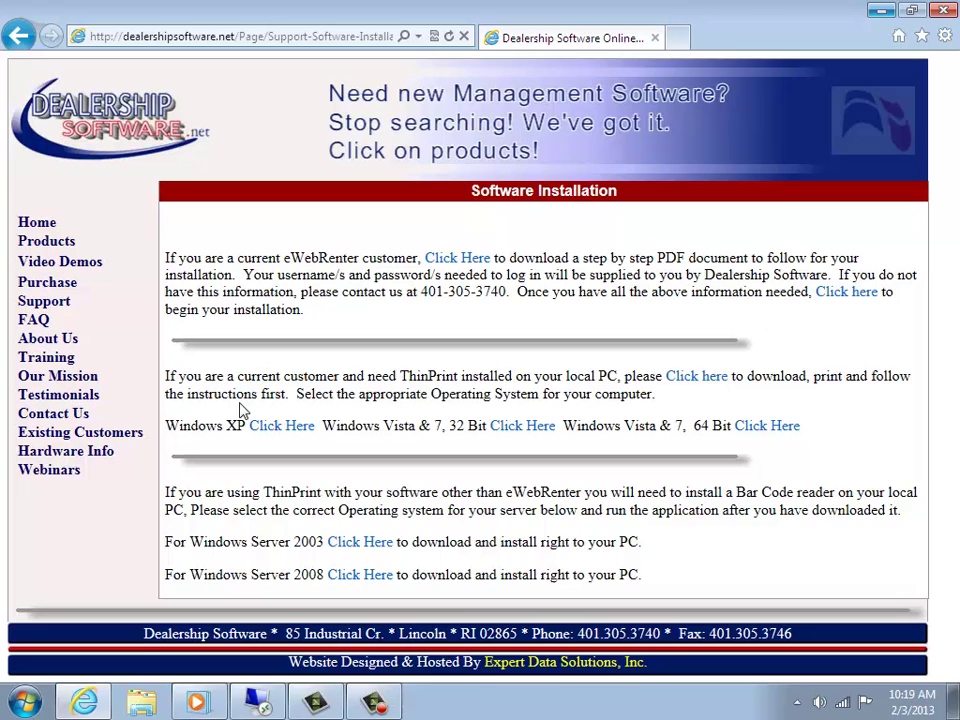
- Read through the ThinPrint client installation instructions PDF and close only its page, keeping the Software Installation page open
{"action": "left_click", "coordinate": [695, 385]}
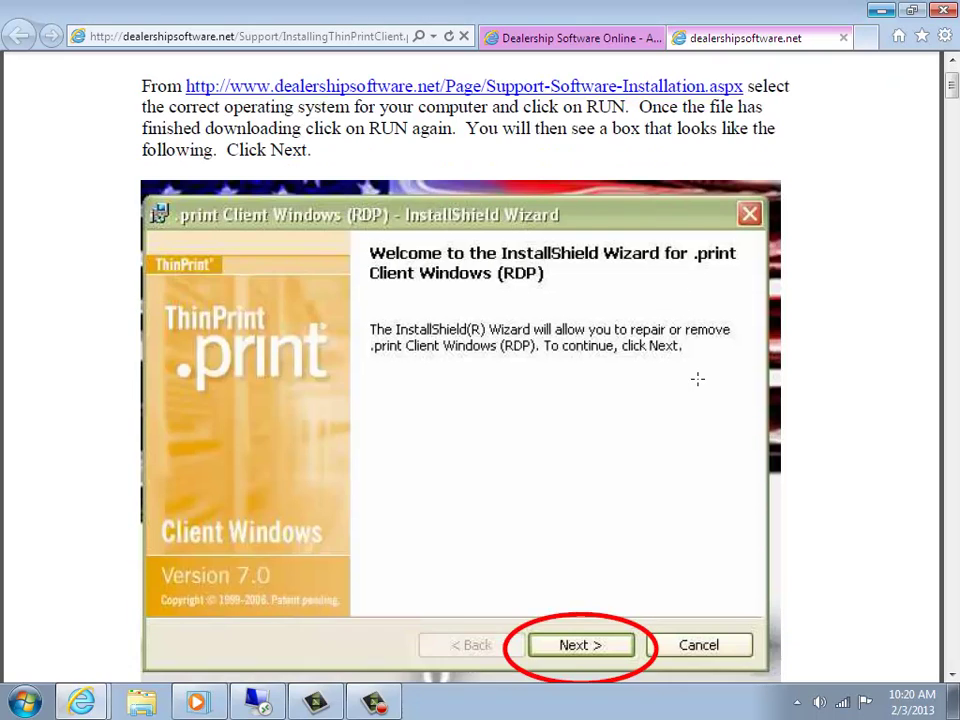
{"action": "scroll", "coordinate": [700, 381], "scroll_direction": "down", "scroll_amount": 2}
{"action": "scroll", "coordinate": [705, 390], "scroll_direction": "down", "scroll_amount": 8}
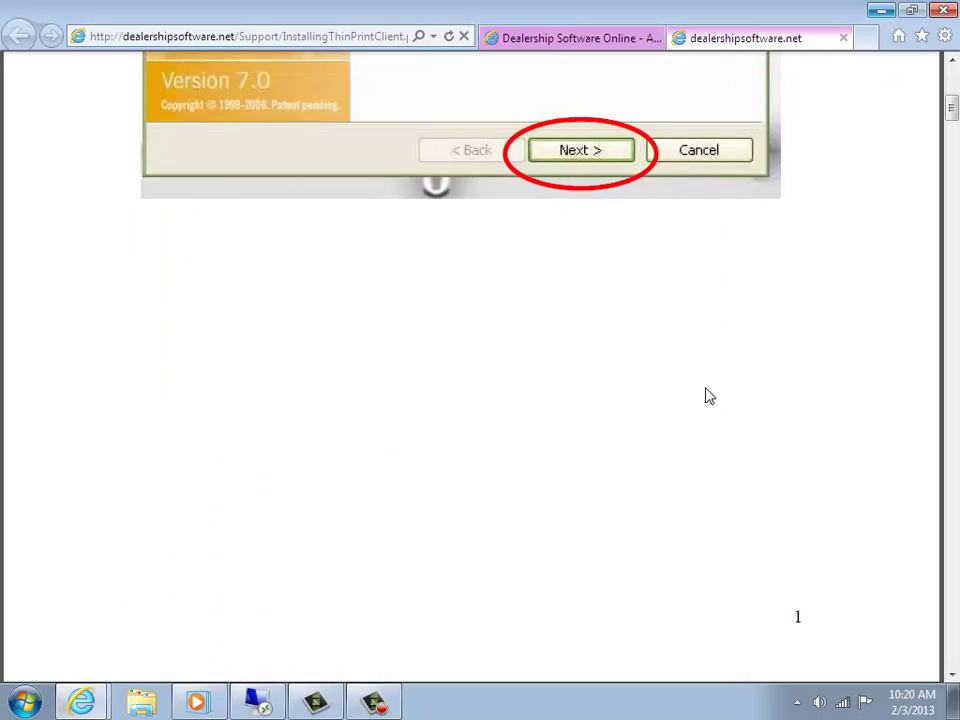
{"action": "scroll", "coordinate": [708, 396], "scroll_direction": "down", "scroll_amount": 2}
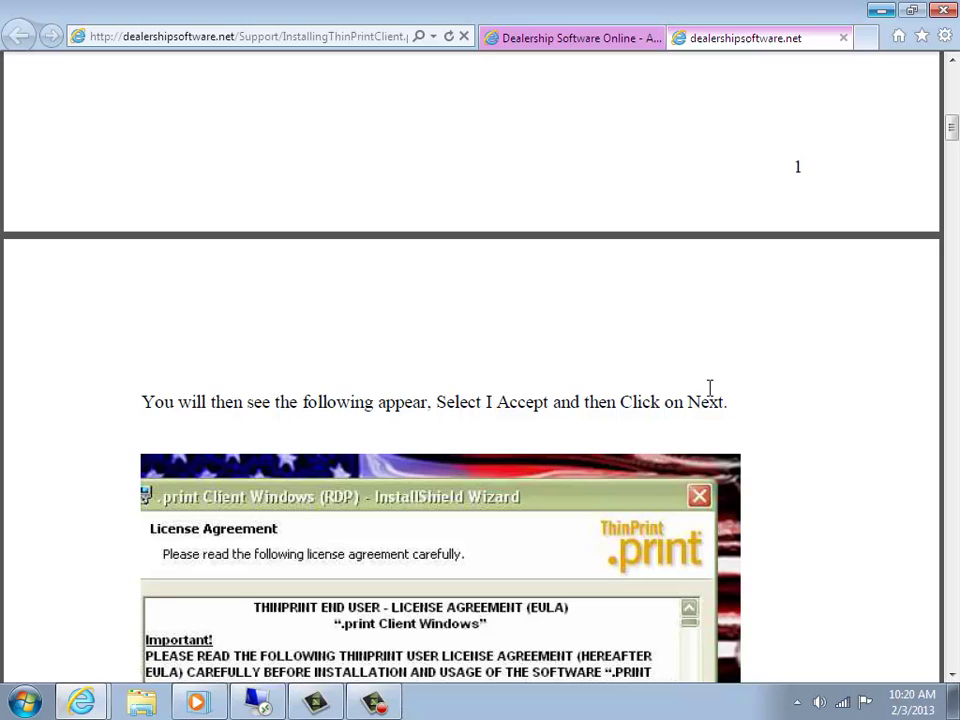
{"action": "scroll", "coordinate": [710, 390], "scroll_direction": "down", "scroll_amount": 8}
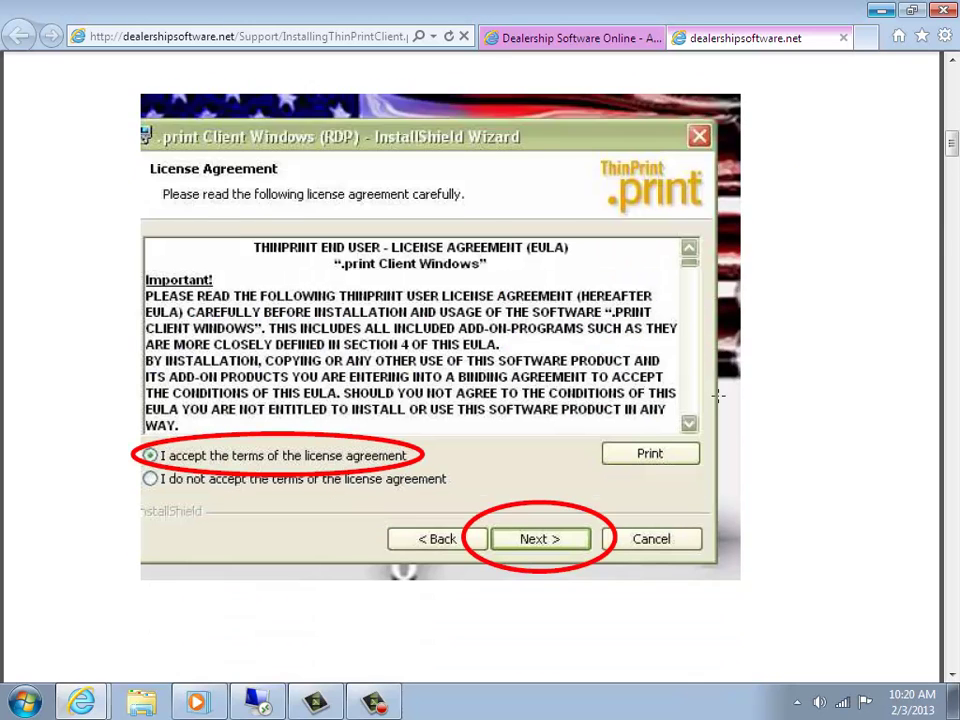
{"action": "scroll", "coordinate": [722, 408], "scroll_direction": "down", "scroll_amount": 4}
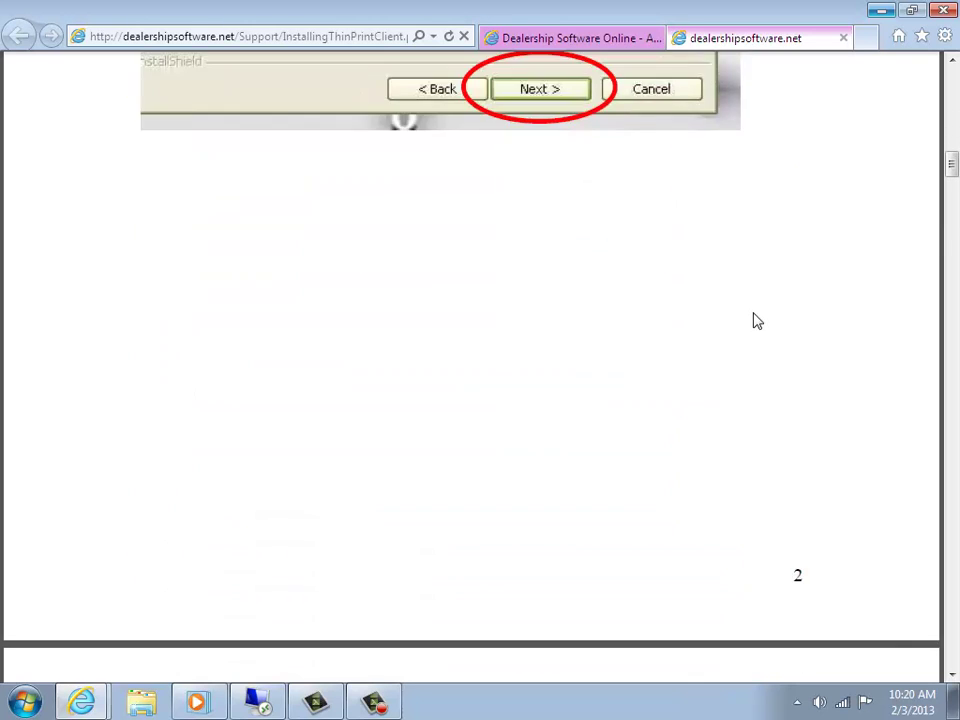
{"action": "scroll", "coordinate": [757, 330], "scroll_direction": "down", "scroll_amount": 7}
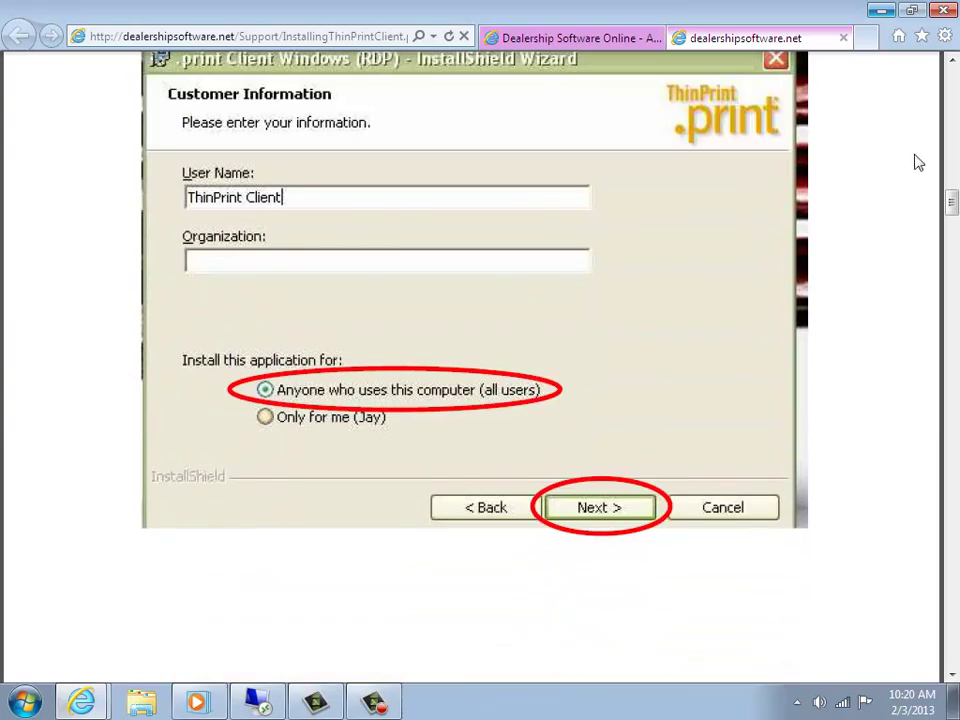
{"action": "left_click", "coordinate": [943, 11]}
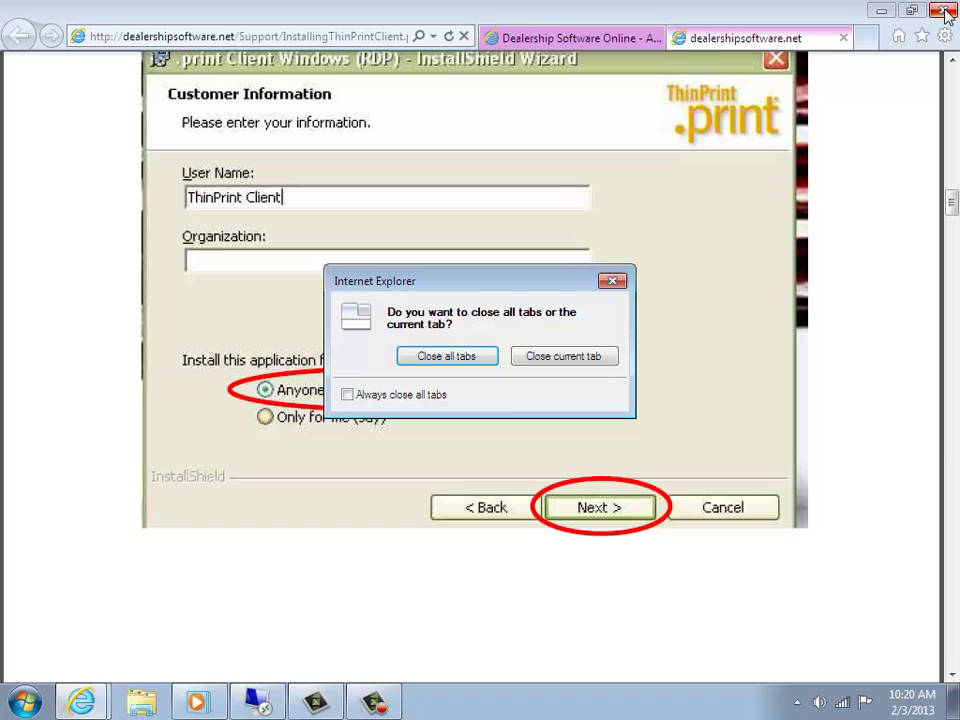
{"action": "left_click", "coordinate": [551, 358]}
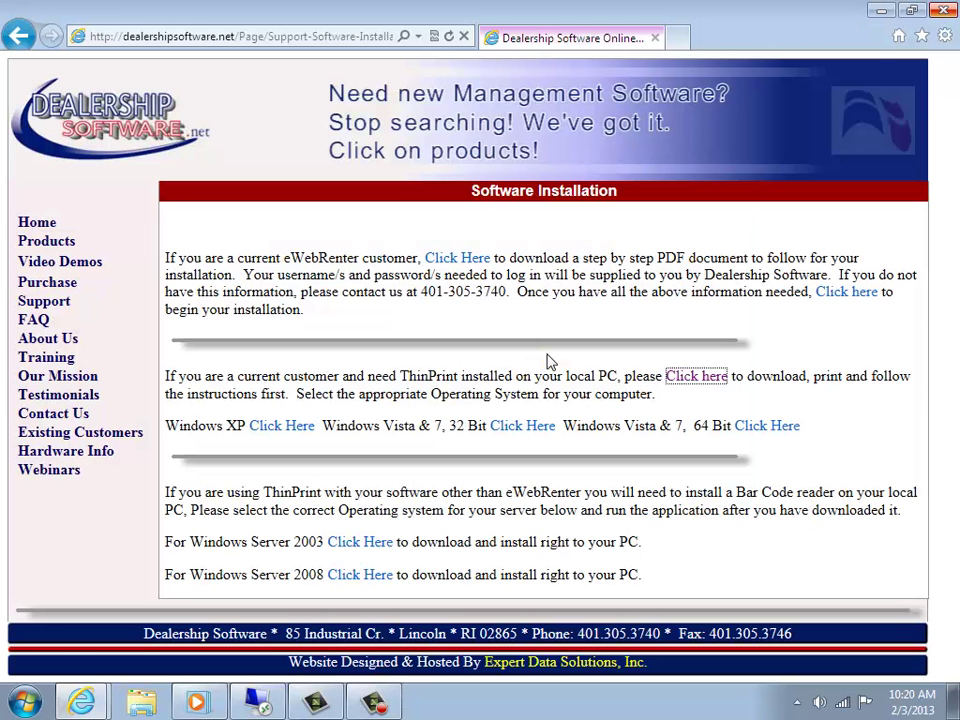
- Run the ThinPrint download for Windows Vista & 7, 32 Bit, accept the license agreement and complete the installation in the default folder
{"action": "left_click", "coordinate": [522, 428]}
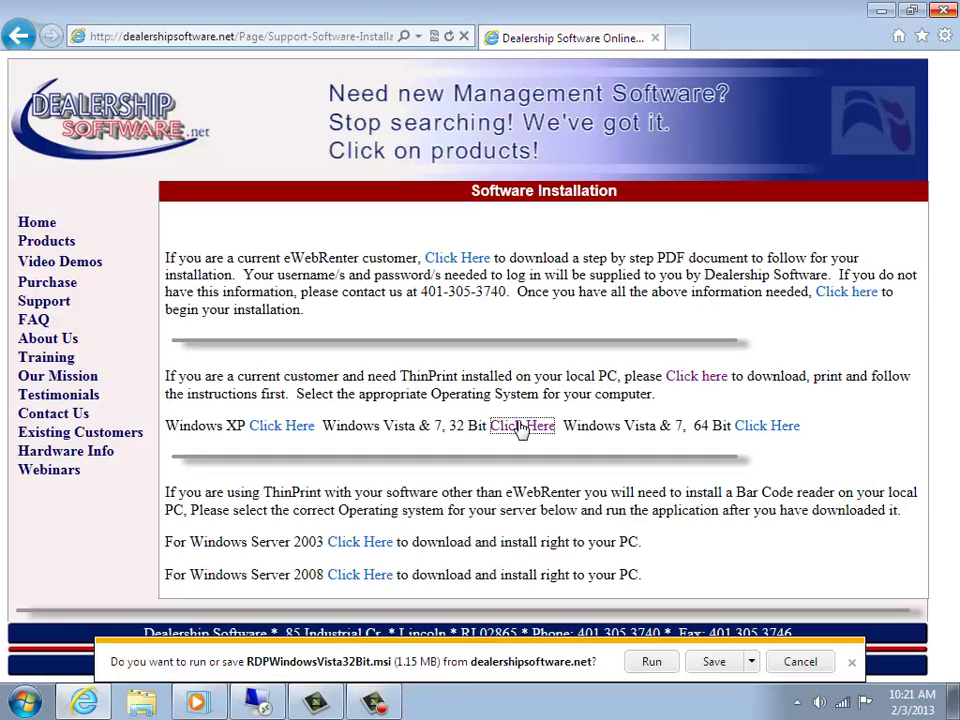
{"action": "left_click", "coordinate": [651, 664]}
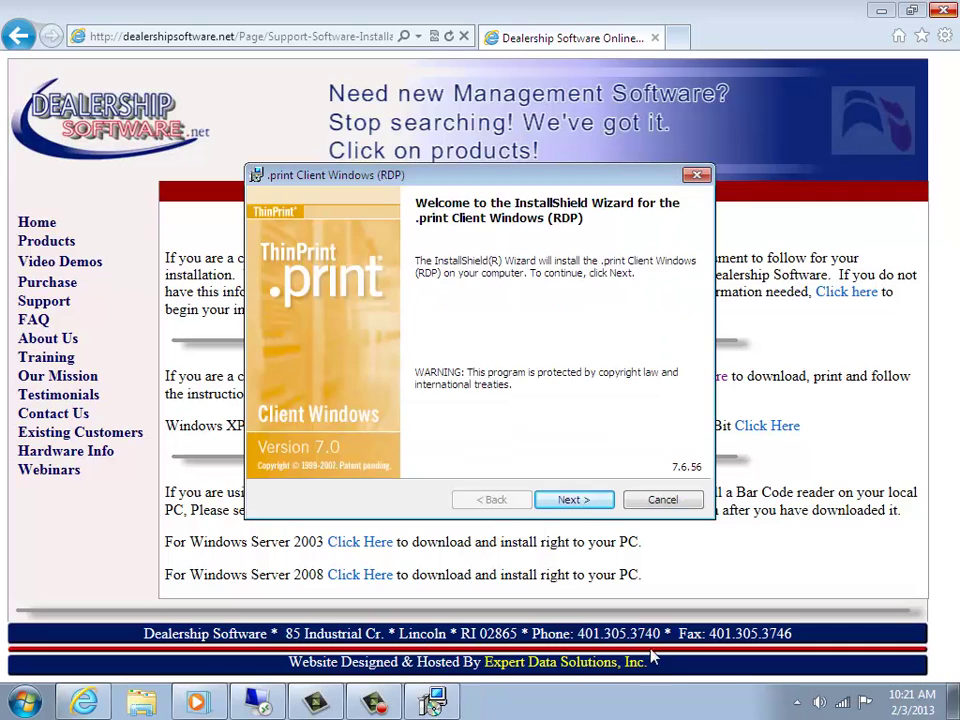
{"action": "left_click", "coordinate": [587, 500]}
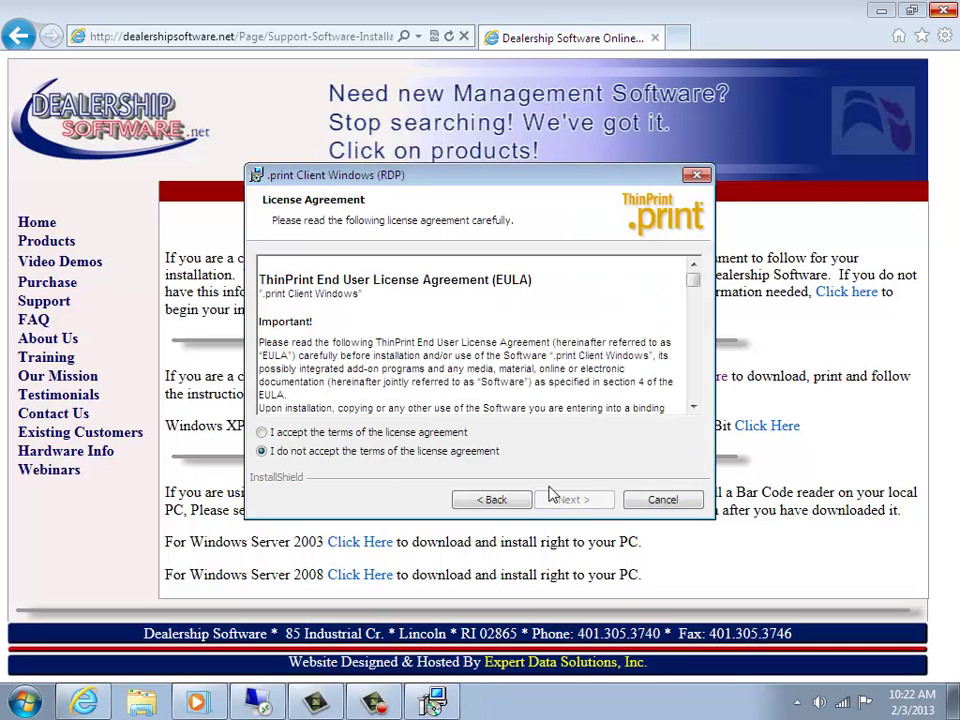
{"action": "left_click", "coordinate": [262, 433]}
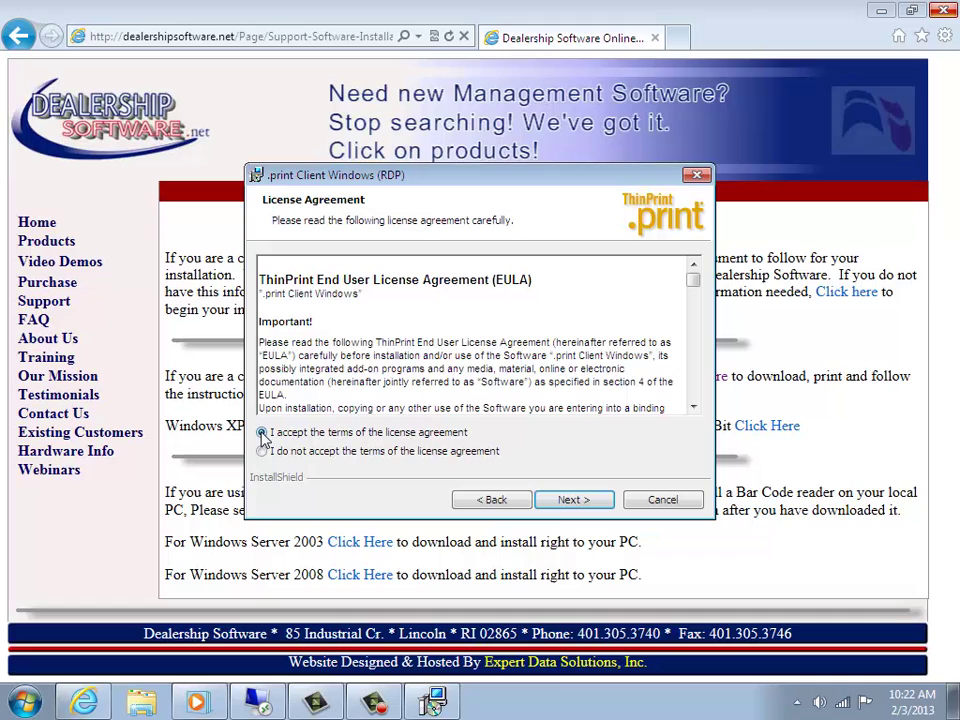
{"action": "left_click", "coordinate": [572, 500]}
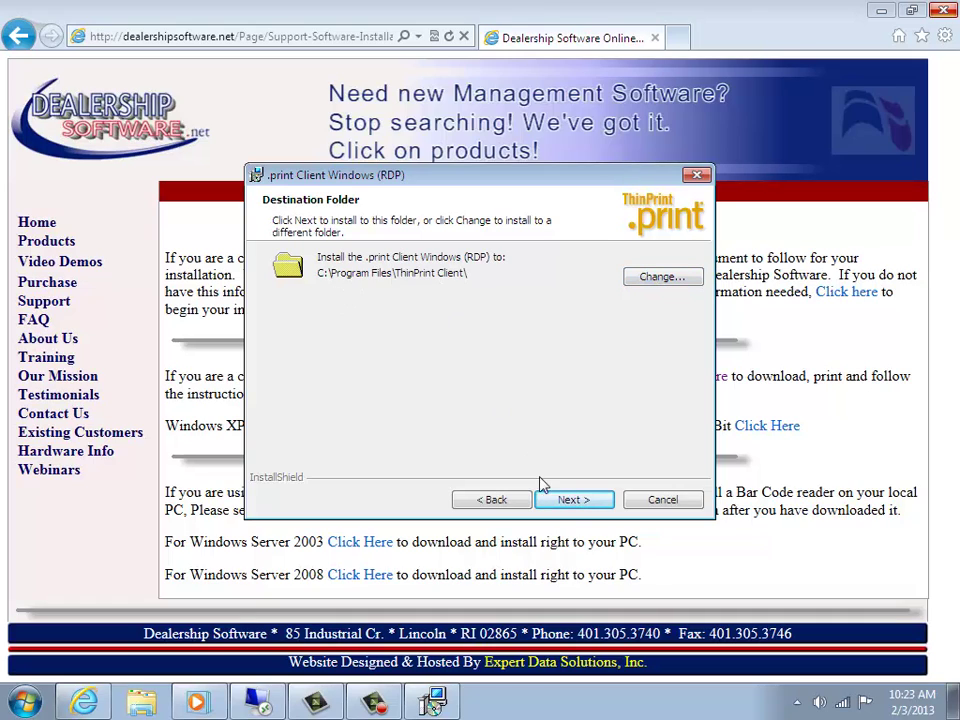
{"action": "left_click", "coordinate": [574, 500]}
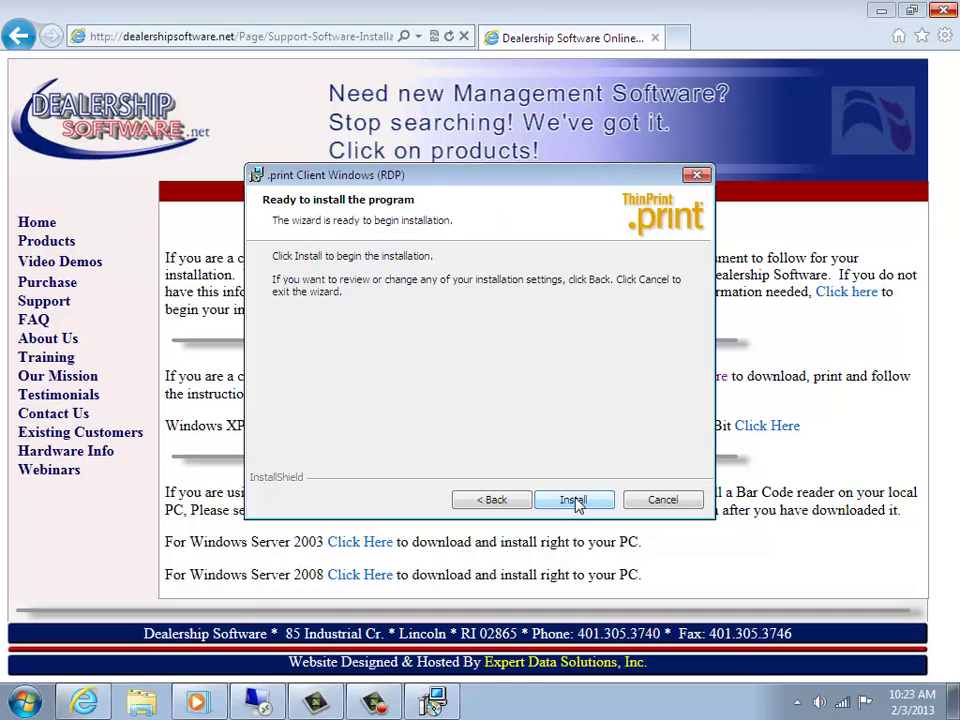
{"action": "left_click", "coordinate": [574, 500]}
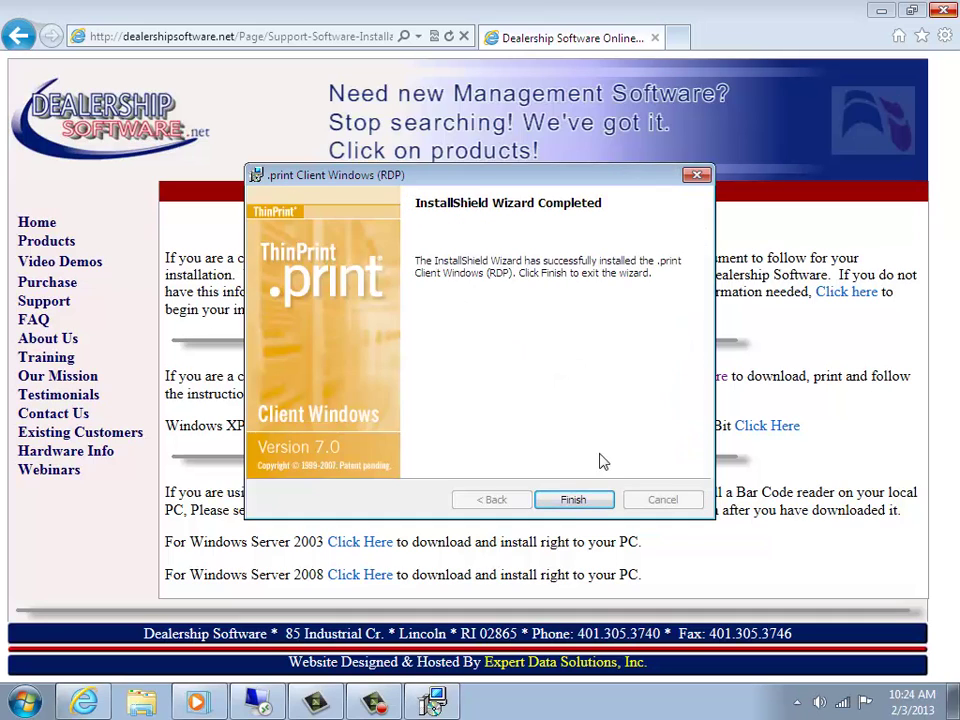
{"action": "left_click", "coordinate": [574, 501]}
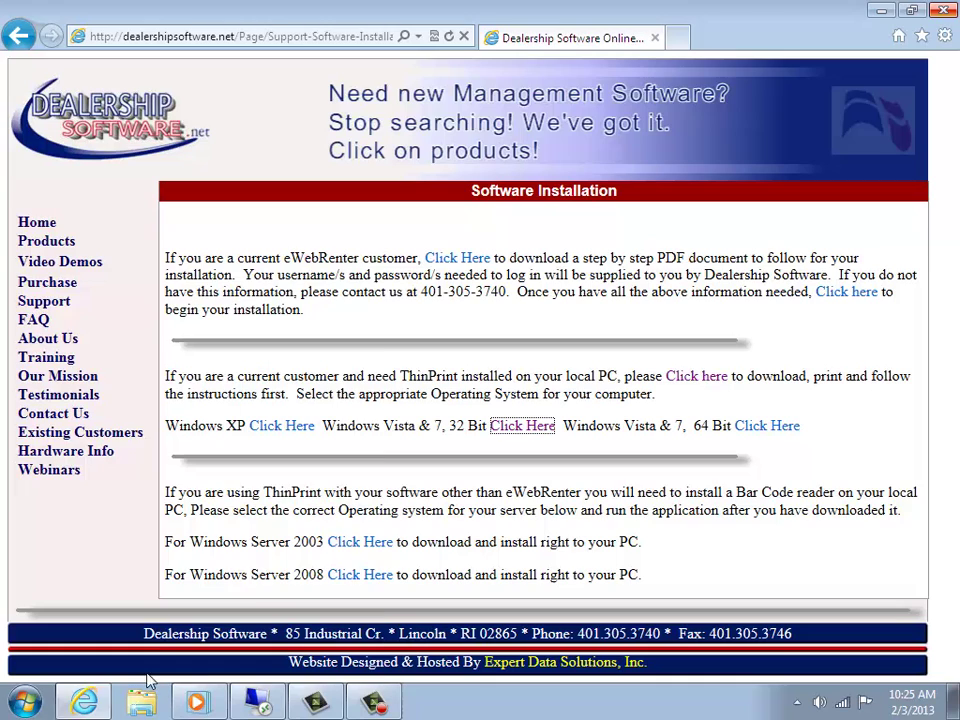
- Open the configuration of .print Client Windows and set the current printer to the specific HP Photosmart C5500 series
{"action": "left_click", "coordinate": [24, 702]}
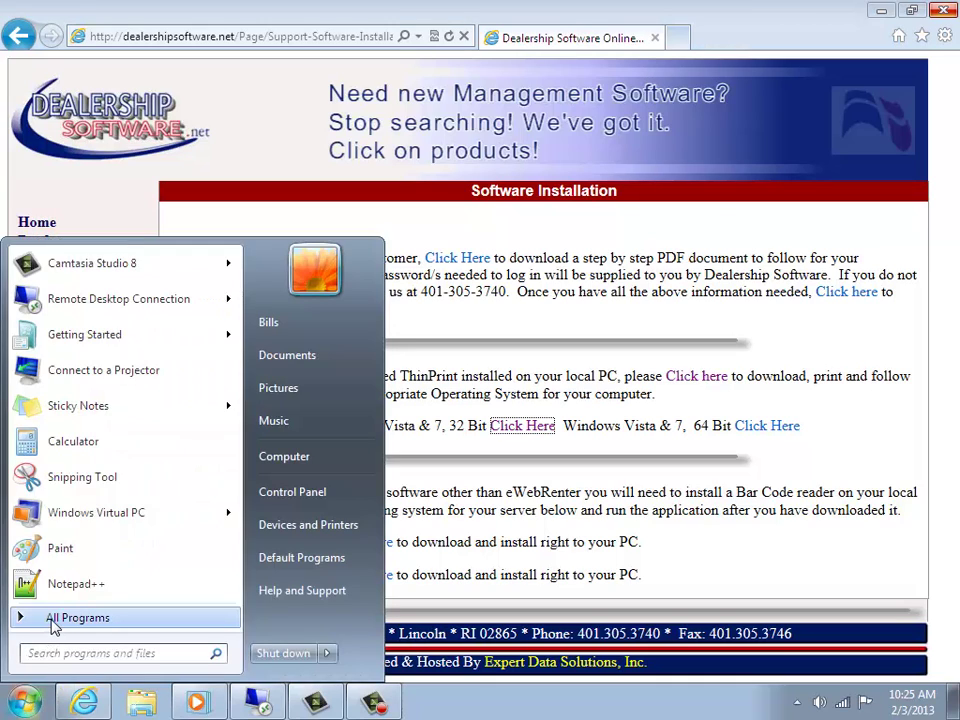
{"action": "left_click", "coordinate": [60, 618]}
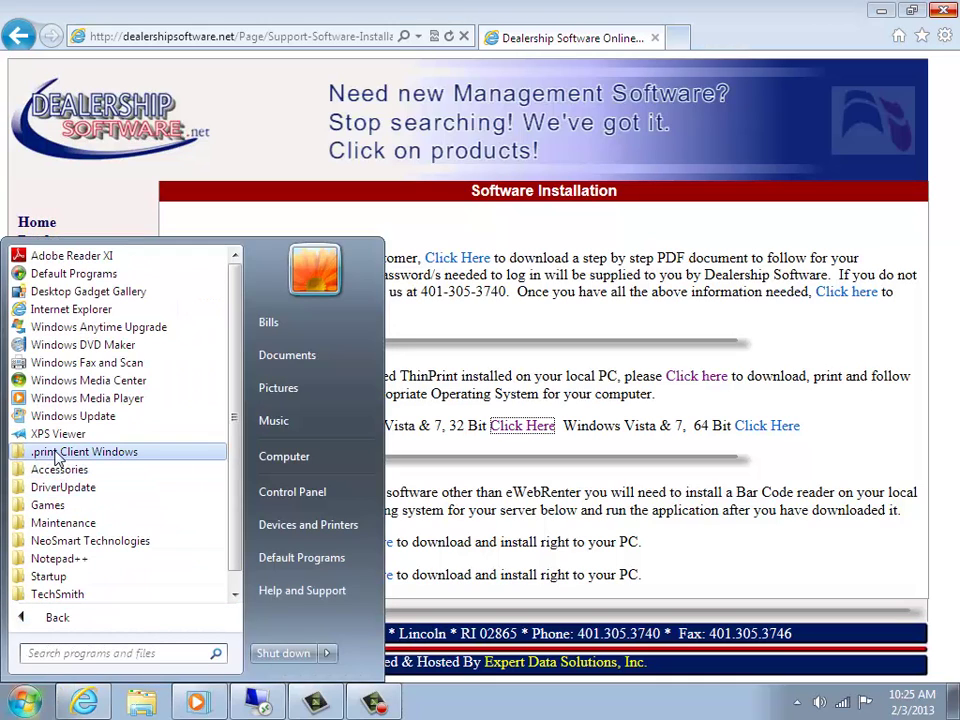
{"action": "left_click", "coordinate": [57, 452]}
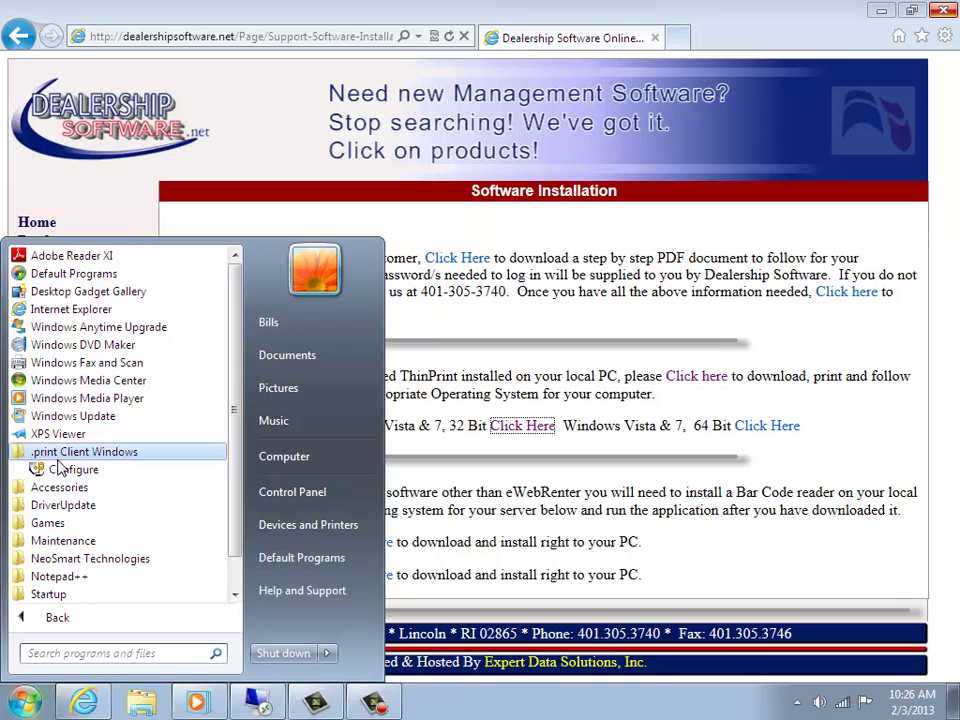
{"action": "left_click", "coordinate": [62, 478]}
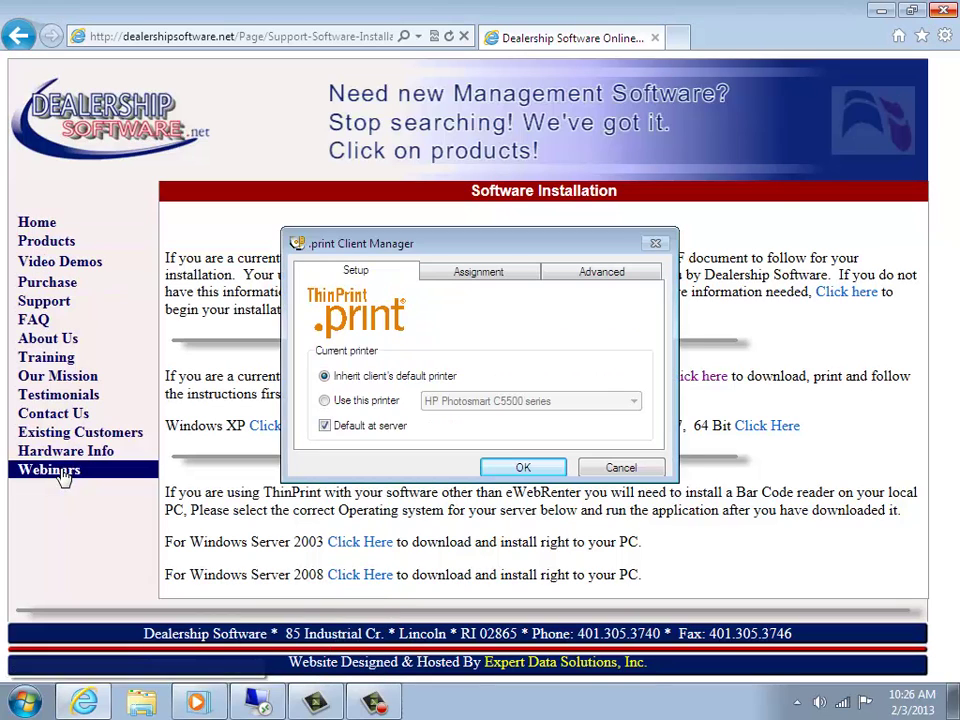
{"action": "left_click", "coordinate": [324, 401]}
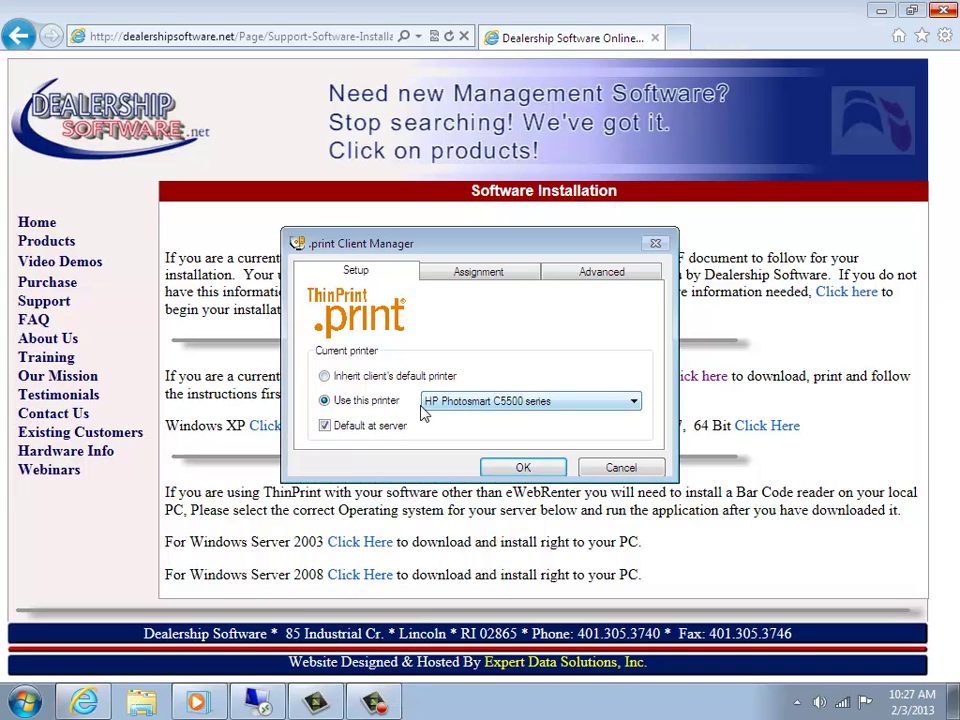
{"action": "left_click", "coordinate": [634, 403]}
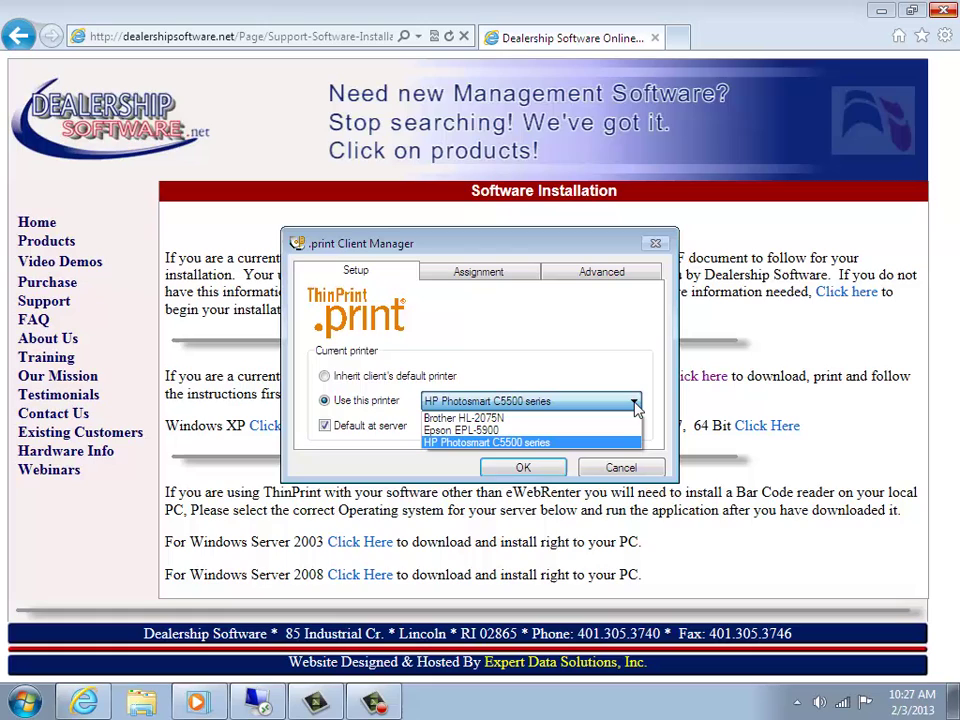
{"action": "left_click", "coordinate": [484, 404]}
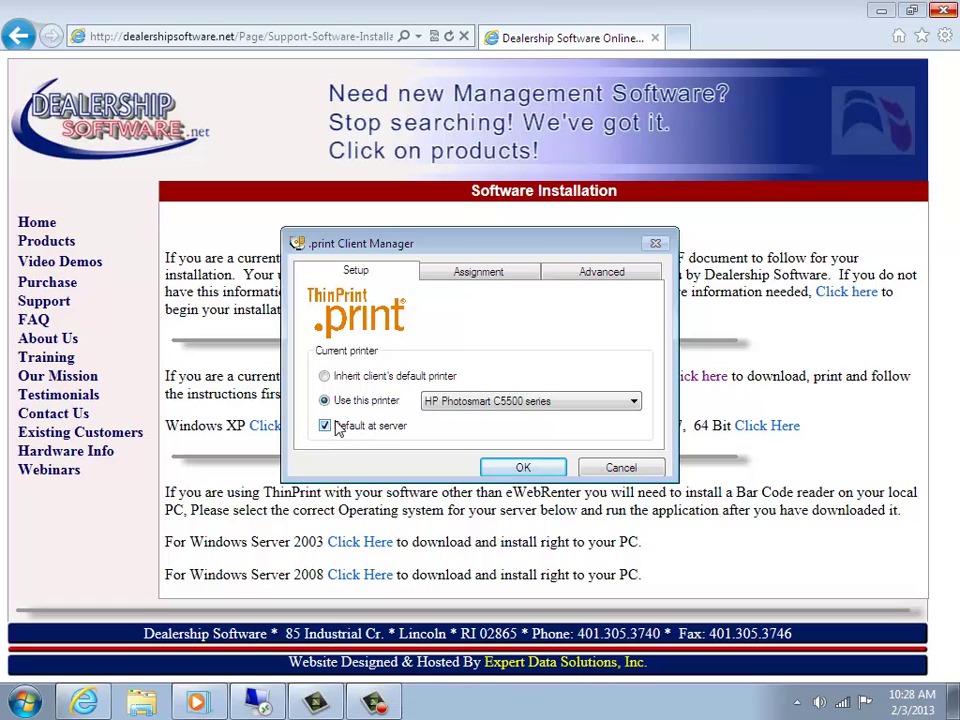
- Exclude the Brother HL-2075N and Epson EPL-5900 from the printer assignment and save the client settings
{"action": "left_click", "coordinate": [474, 277]}
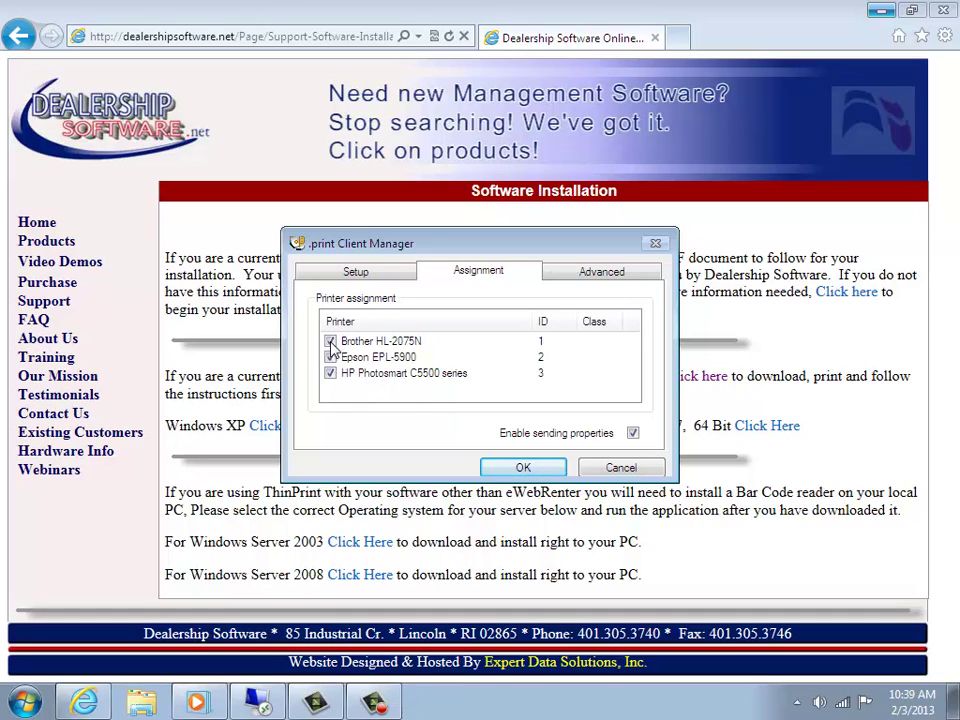
{"action": "left_click", "coordinate": [330, 341]}
{"action": "left_click", "coordinate": [330, 357]}
{"action": "left_click", "coordinate": [521, 469]}
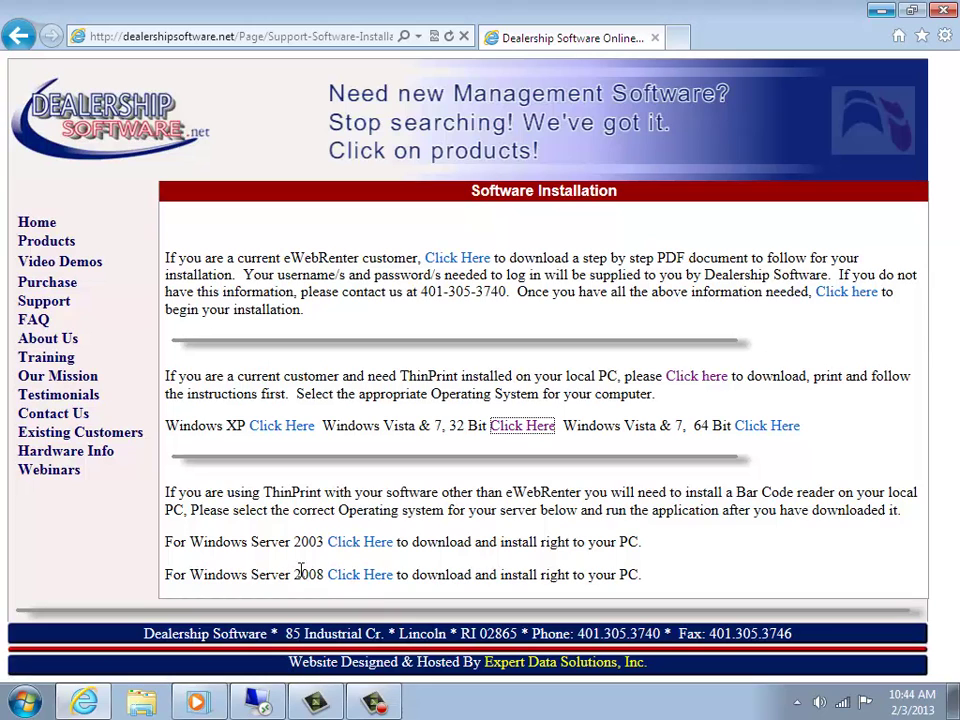
- Run the bar code download for Windows Server 2008, accept the Azalea C128Tools license agreement and complete the installation
{"action": "left_click", "coordinate": [356, 576]}
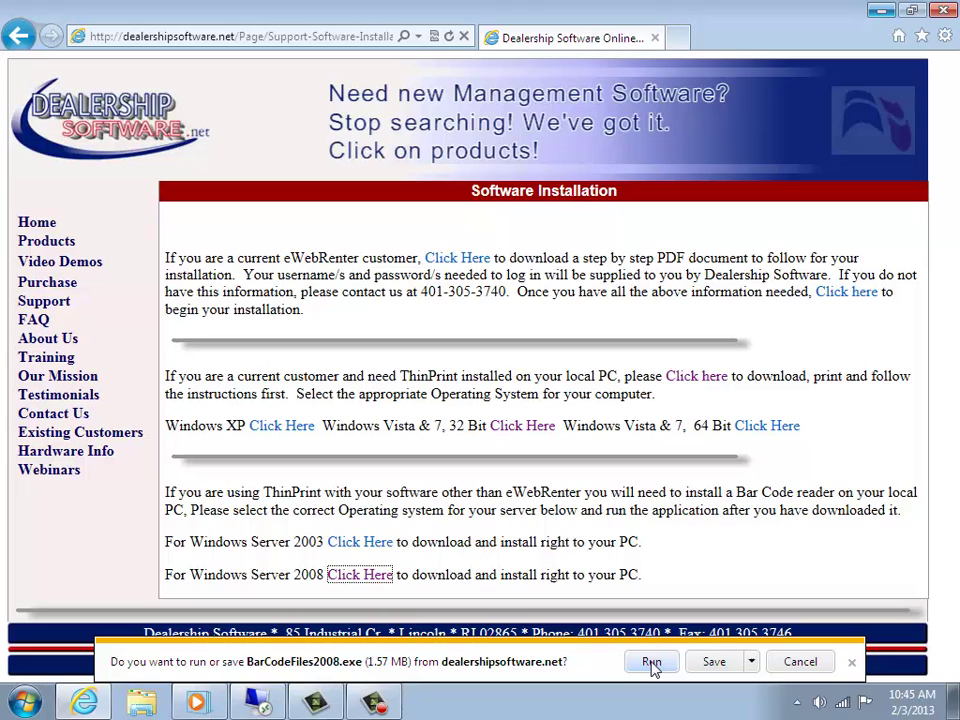
{"action": "left_click", "coordinate": [651, 663]}
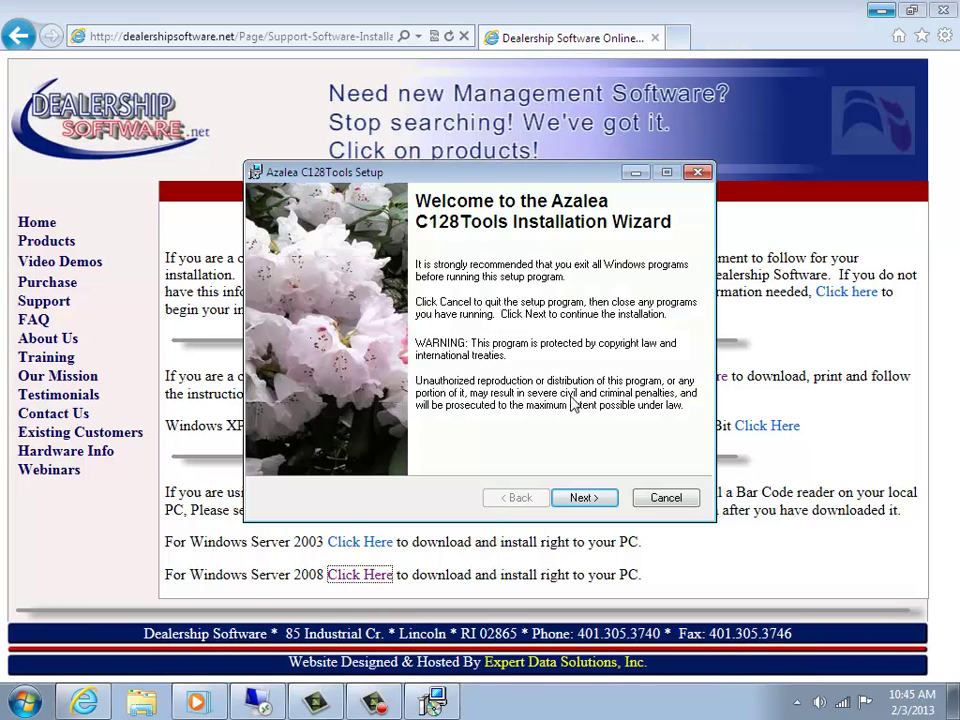
{"action": "left_click", "coordinate": [587, 498]}
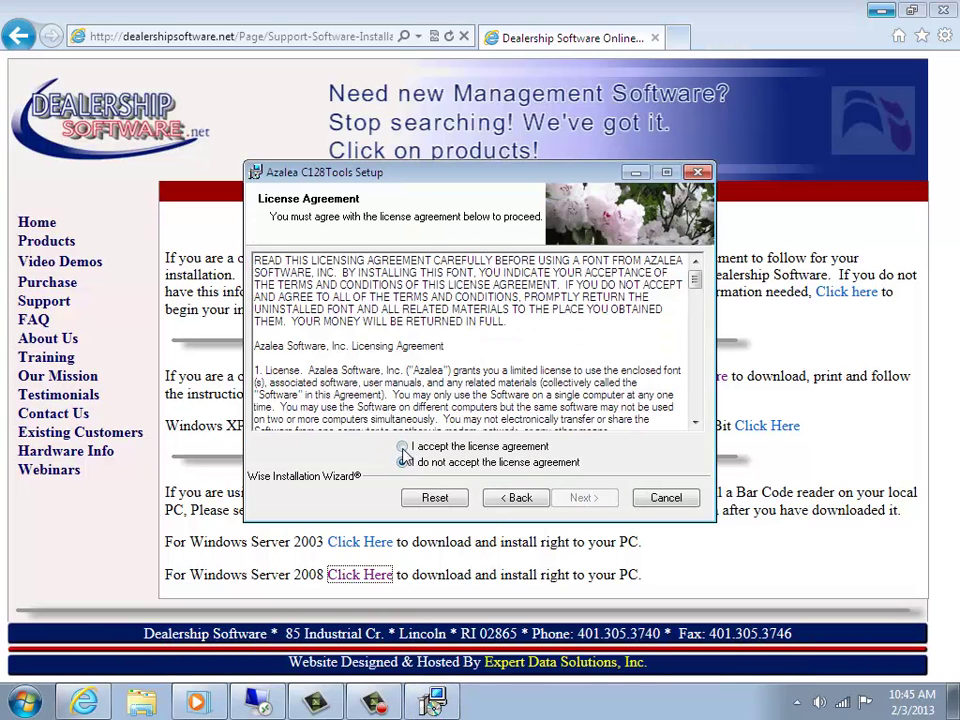
{"action": "left_click", "coordinate": [402, 446]}
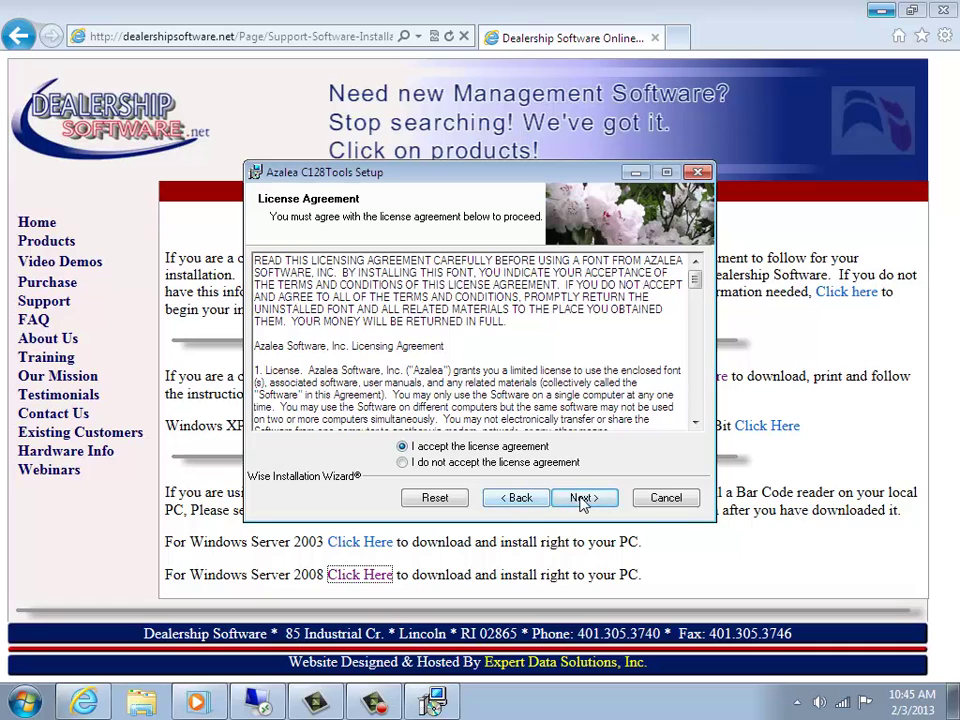
{"action": "left_click", "coordinate": [581, 498]}
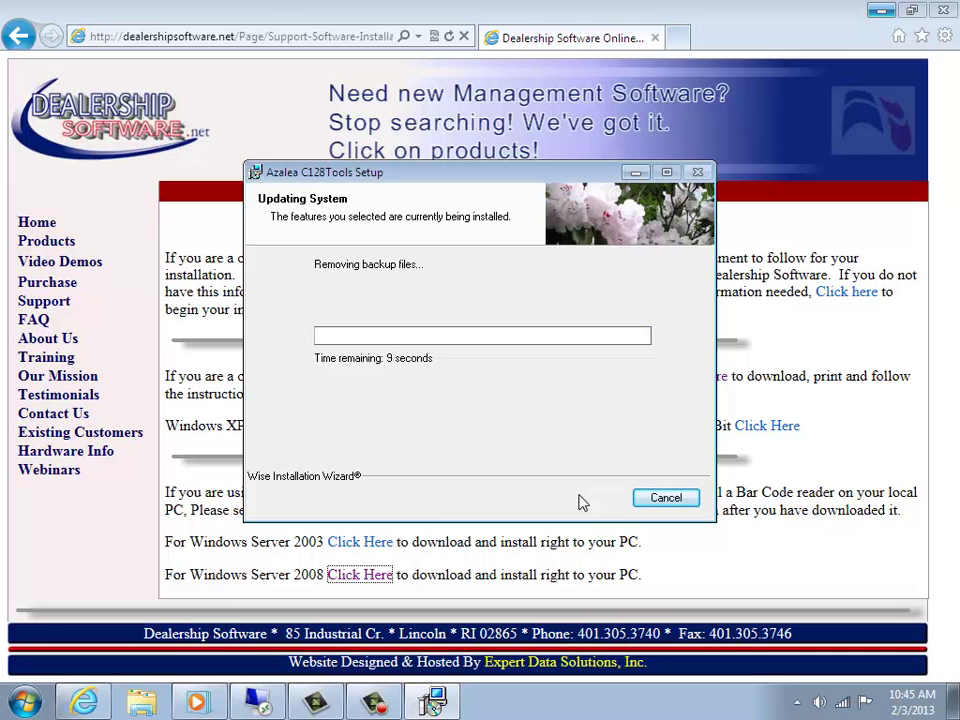
{"action": "left_click", "coordinate": [582, 497]}
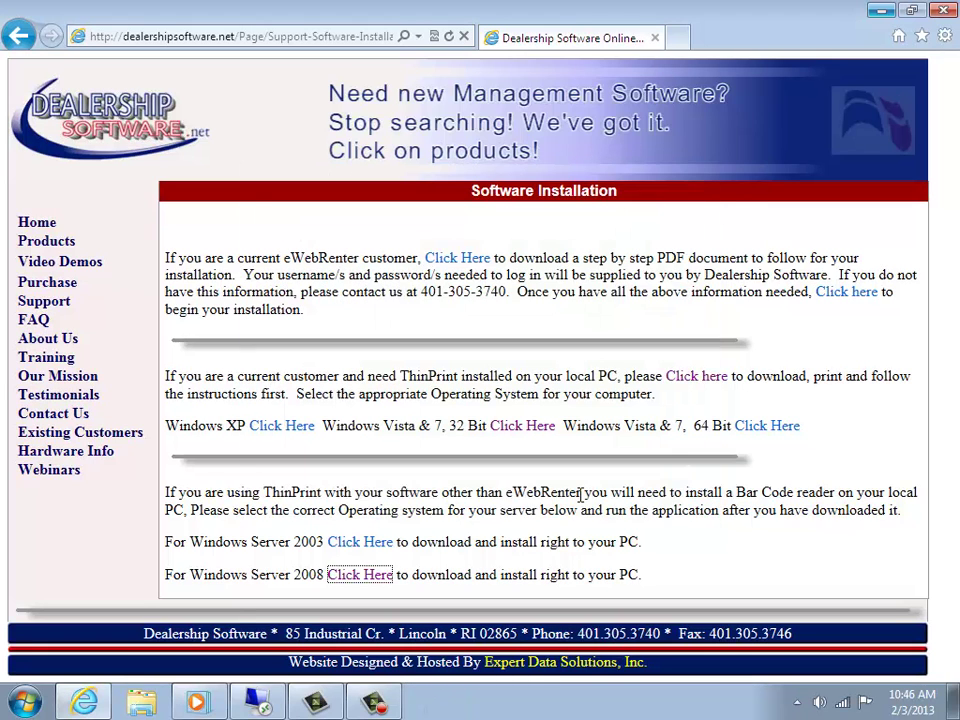